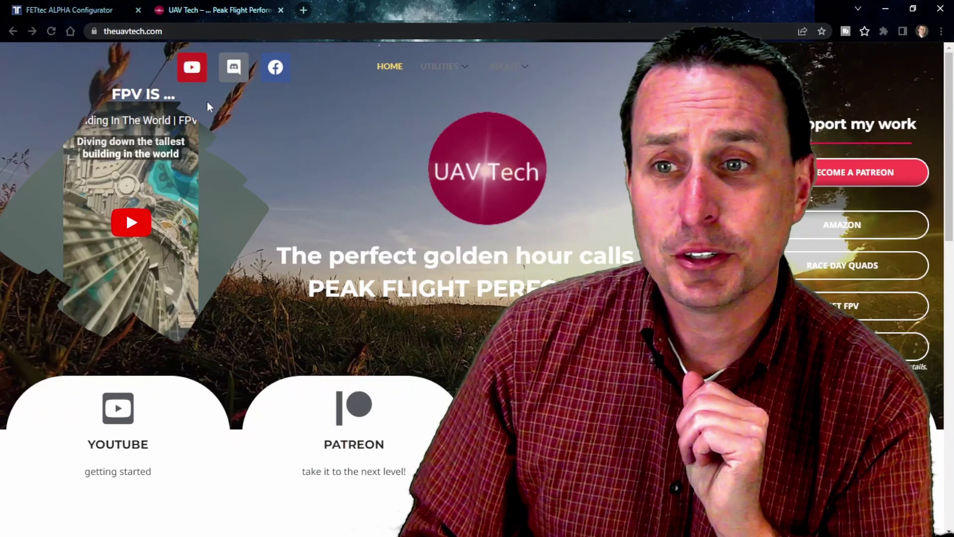
Show the UTILITIES dropdown listing PID calc, Filter Calc and Performance Edition
{"action": "mouse_move", "coordinate": [447, 79]}
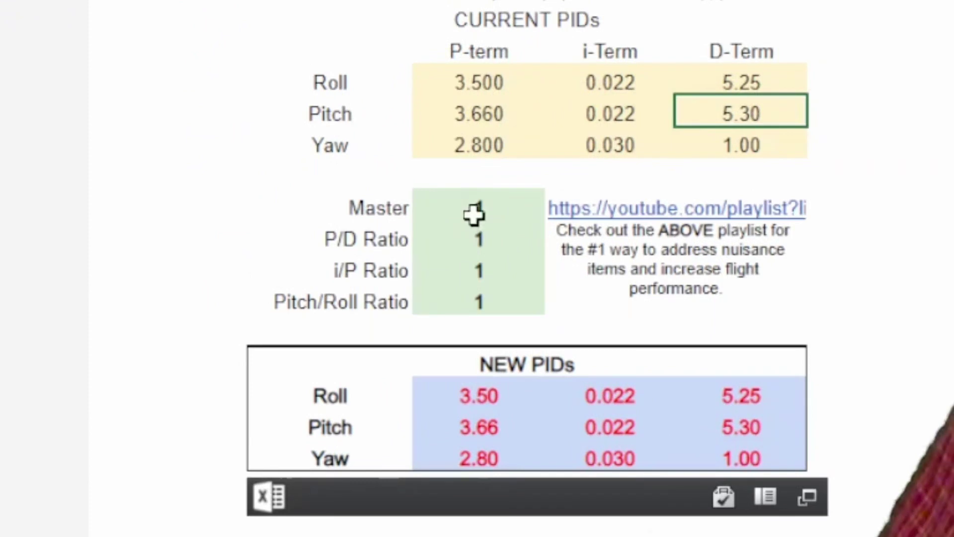
Select the Master multiplier cell in the embedded sheet
{"action": "left_click", "coordinate": [484, 206]}
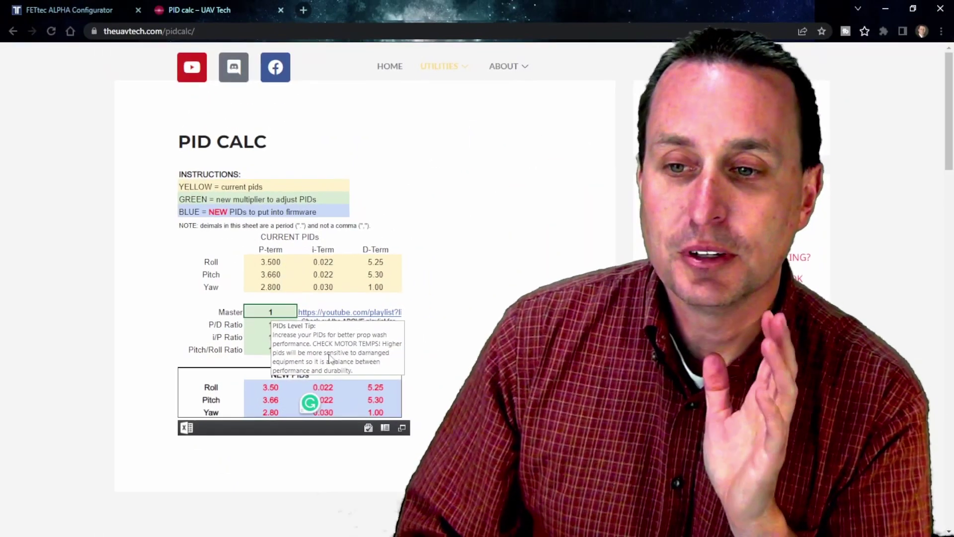
Change the Master multiplier to 1.5, scaling new Roll PIDs to 5.25, 0.033, 7.88
{"action": "left_click", "coordinate": [348, 312]}
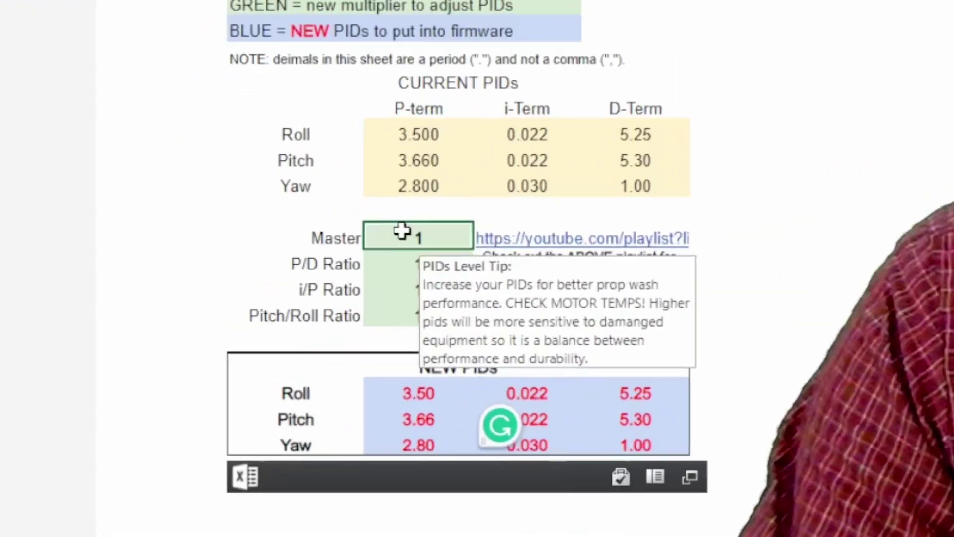
{"action": "double_click", "coordinate": [264, 309]}
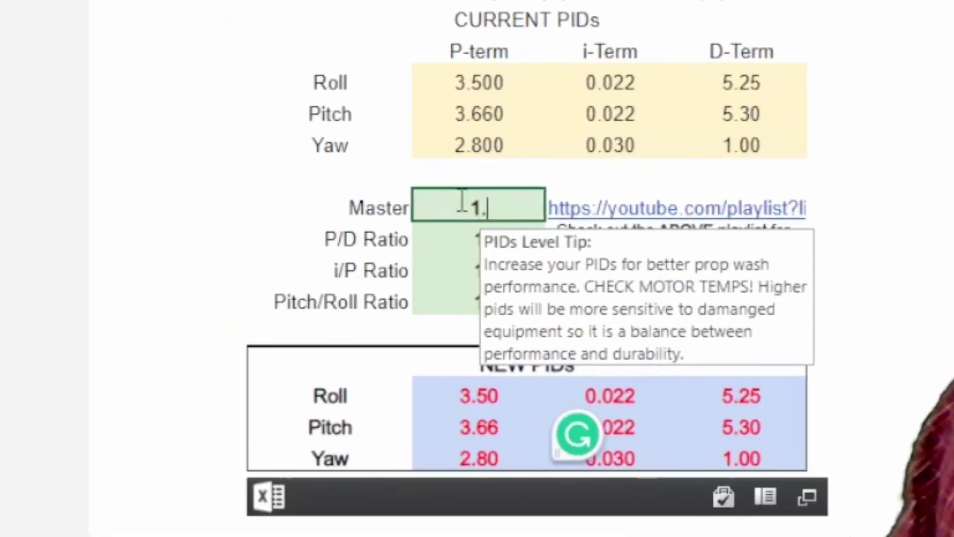
{"action": "type", "text": ".5"}
{"action": "key", "text": "Return"}
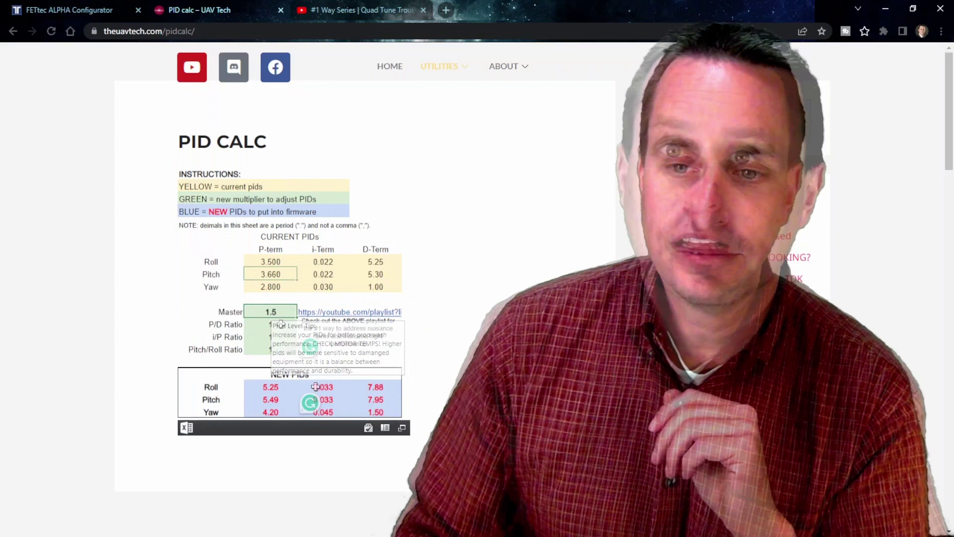
Enter 2 as the P/D Ratio, raising new P-terms to 10.50, 10.98 and 8.40
{"action": "left_click", "coordinate": [271, 274]}
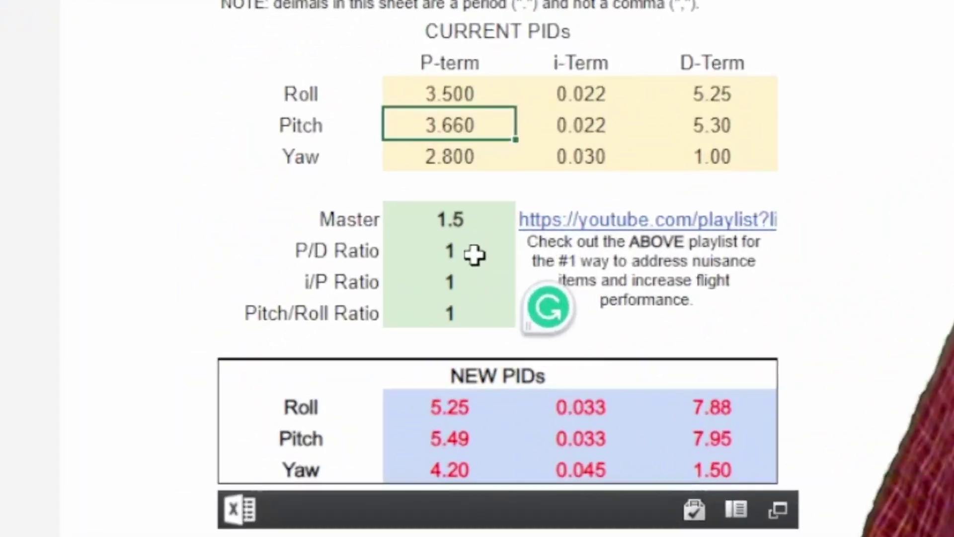
{"action": "left_click", "coordinate": [281, 325]}
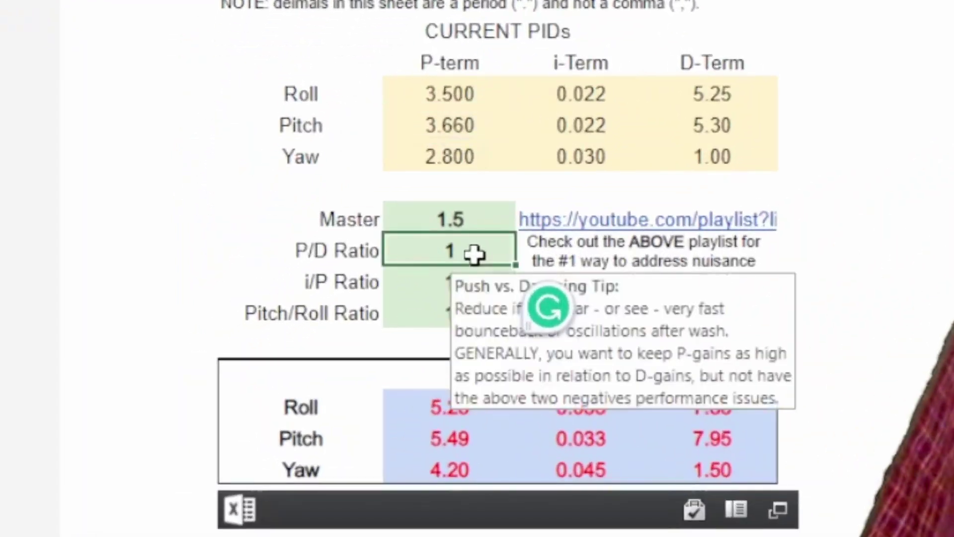
{"action": "type", "text": "2"}
{"action": "key", "text": "Return"}
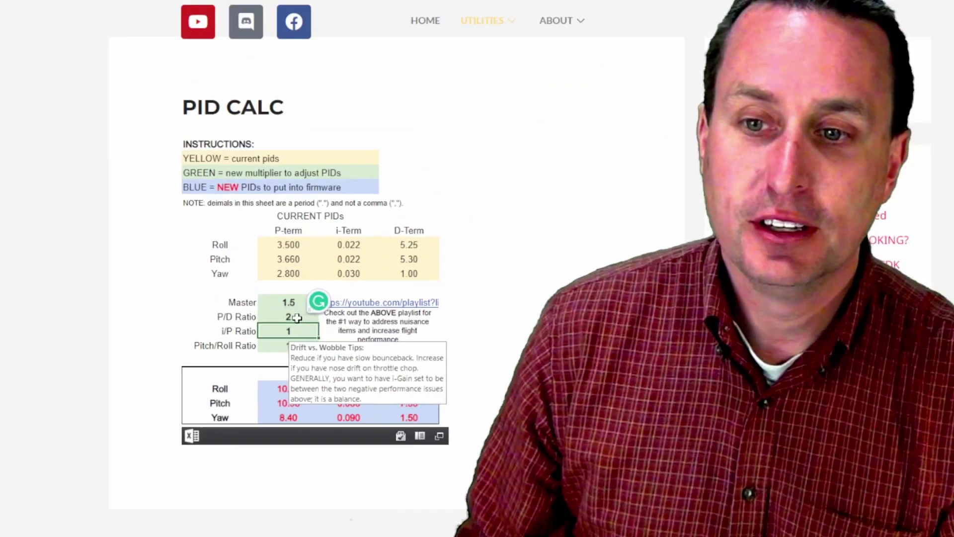
Display the tips for the Master, P/D Ratio and i/P Ratio multipliers
{"action": "left_click", "coordinate": [293, 301]}
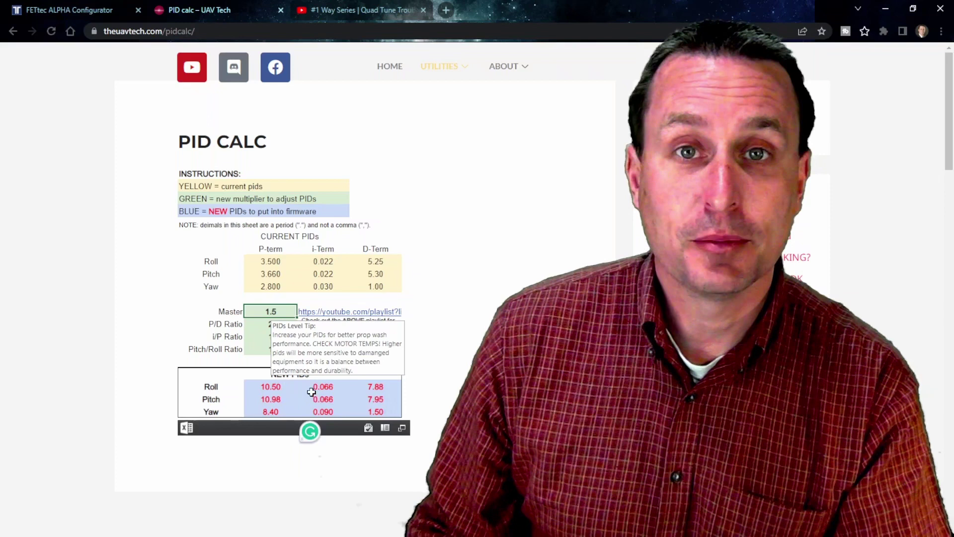
{"action": "left_click", "coordinate": [252, 325]}
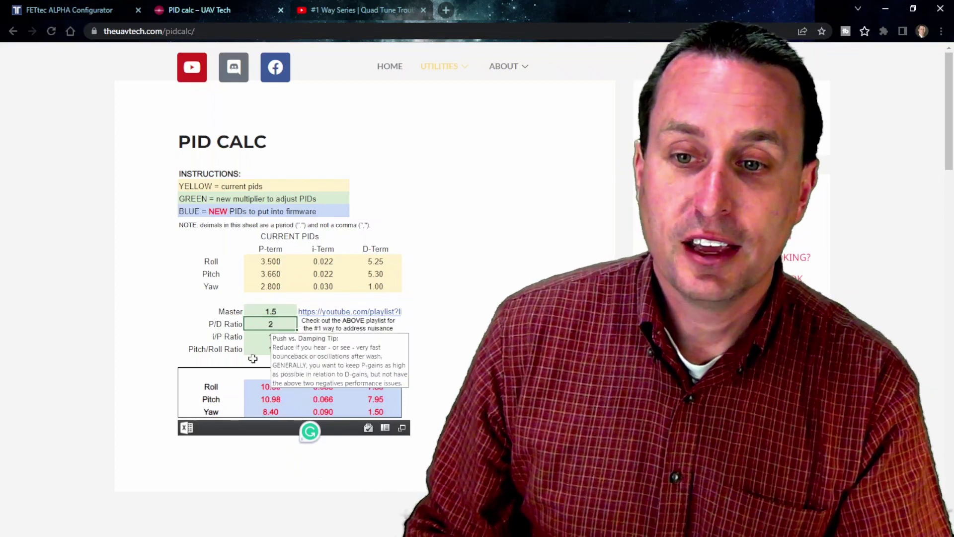
{"action": "left_click", "coordinate": [258, 336]}
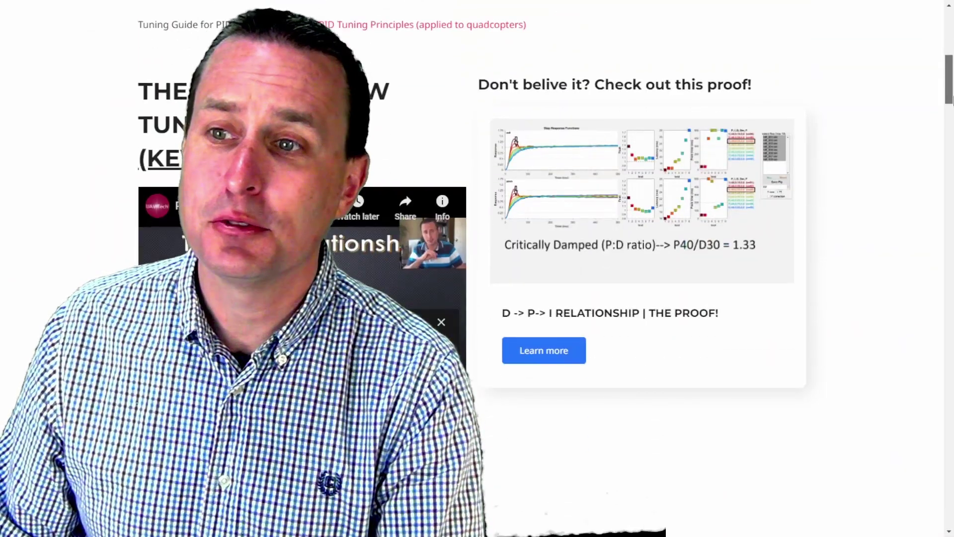
{"action": "scroll", "coordinate": [950, 99], "scroll_direction": "down", "scroll_amount": 1}
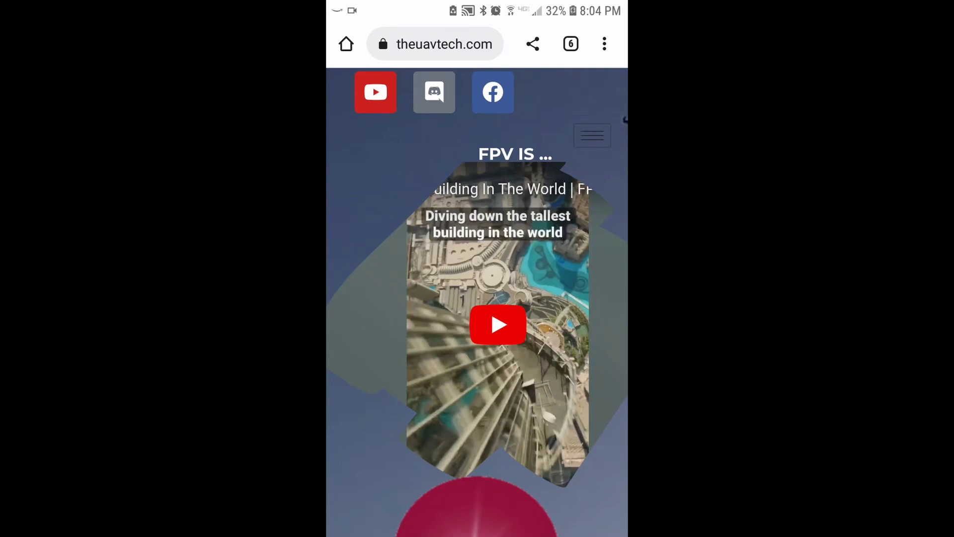
On the phone, go to PID calc through the navigation menu's UTILITIES list
{"action": "scroll", "coordinate": [477, 298], "scroll_direction": "down", "scroll_amount": 1}
{"action": "scroll", "coordinate": [477, 298], "scroll_direction": "up", "scroll_amount": 1}
{"action": "left_click", "coordinate": [592, 135]}
{"action": "left_click", "coordinate": [588, 199]}
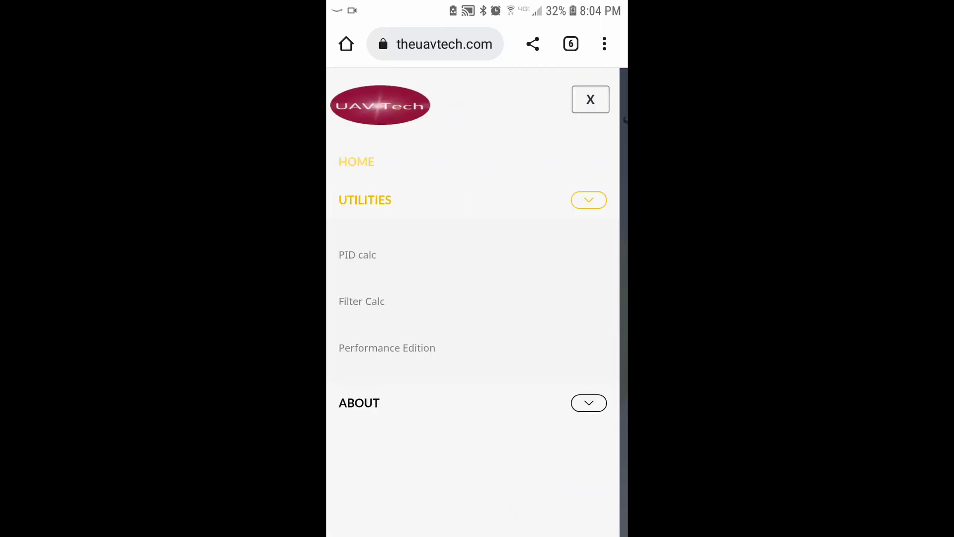
{"action": "left_click", "coordinate": [357, 254]}
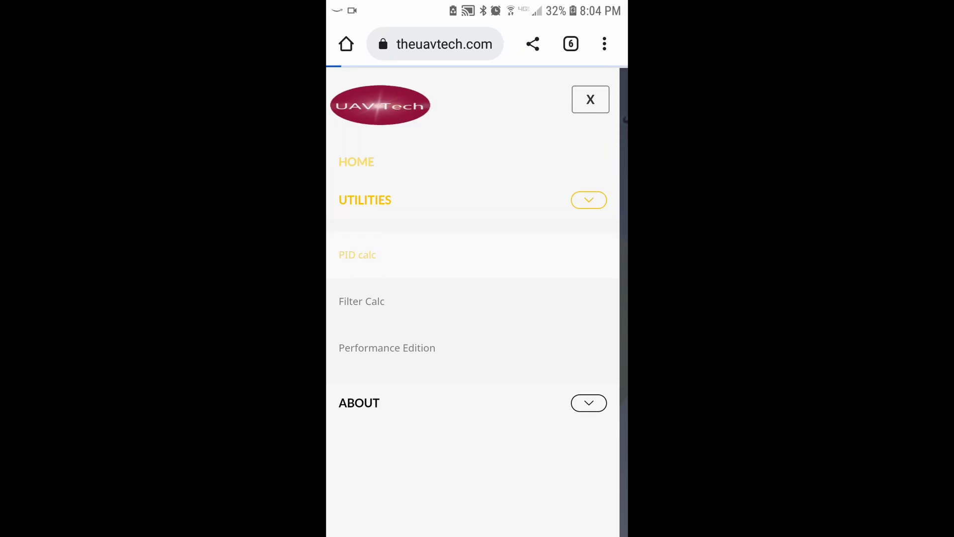
Pan around the phone's calculator table and select the Roll P, i and D current values
{"action": "scroll", "coordinate": [477, 238], "scroll_direction": "right", "scroll_amount": 2}
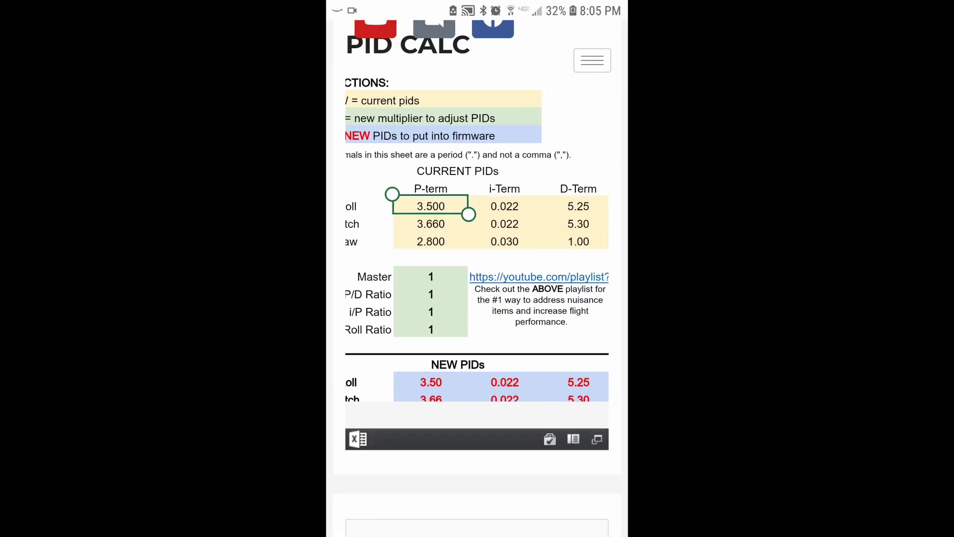
{"action": "scroll", "coordinate": [476, 248], "scroll_direction": "down", "scroll_amount": 1}
{"action": "scroll", "coordinate": [477, 223], "scroll_direction": "right", "scroll_amount": 2}
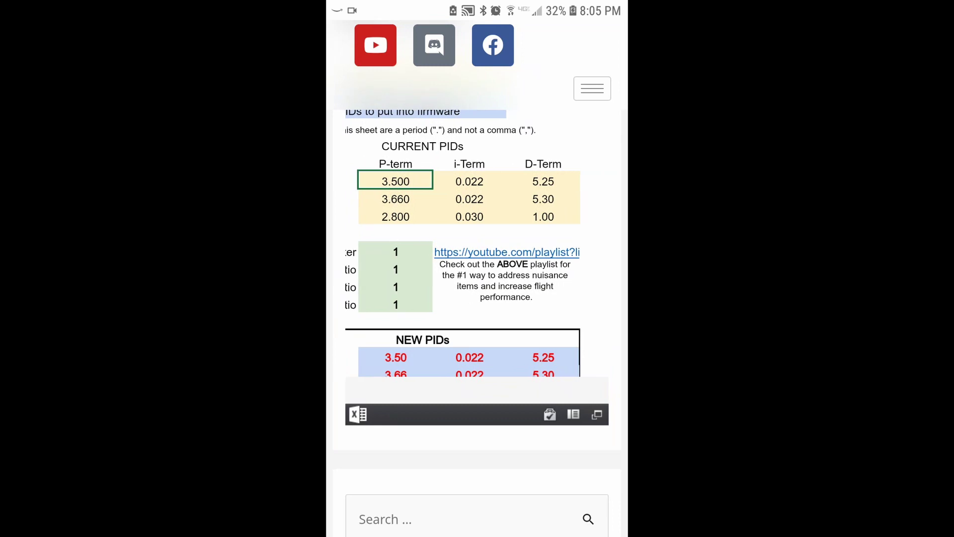
{"action": "scroll", "coordinate": [477, 248], "scroll_direction": "left", "scroll_amount": 1}
{"action": "left_click", "coordinate": [411, 180]}
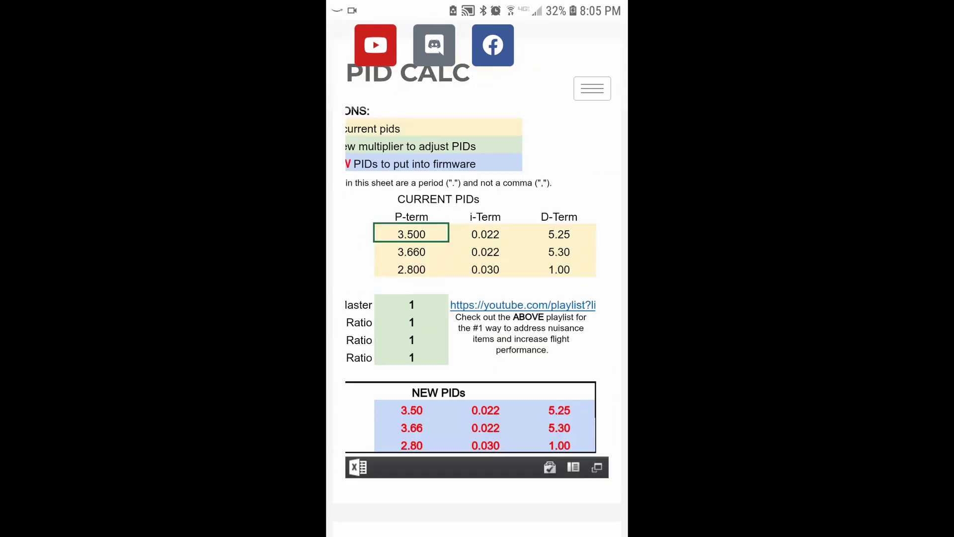
{"action": "left_click", "coordinate": [485, 234]}
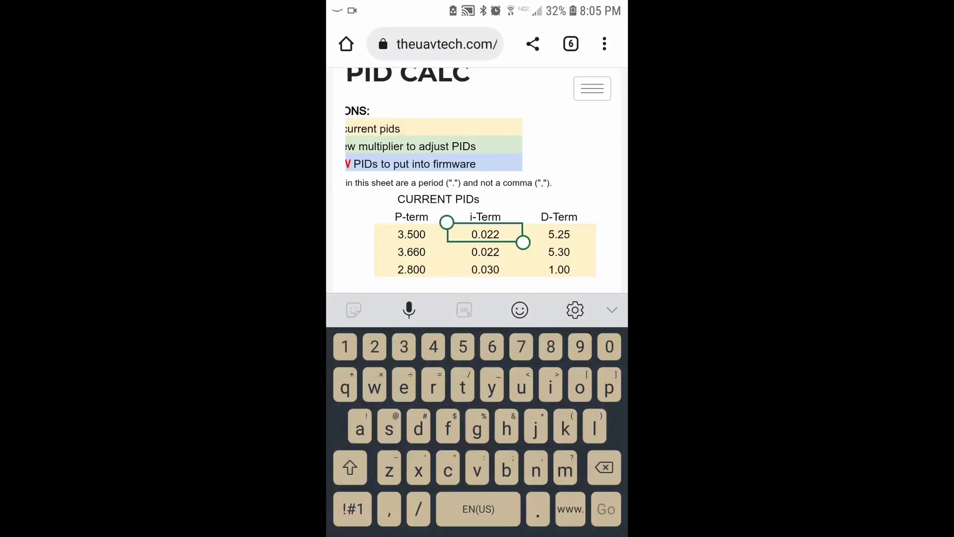
{"action": "left_click", "coordinate": [559, 234]}
{"action": "scroll", "coordinate": [477, 199], "scroll_direction": "down", "scroll_amount": 3}
Enter Master 1.5 and P/D Ratio 2, then dismiss the tip to reveal new PIDs
{"action": "left_click", "coordinate": [412, 201]}
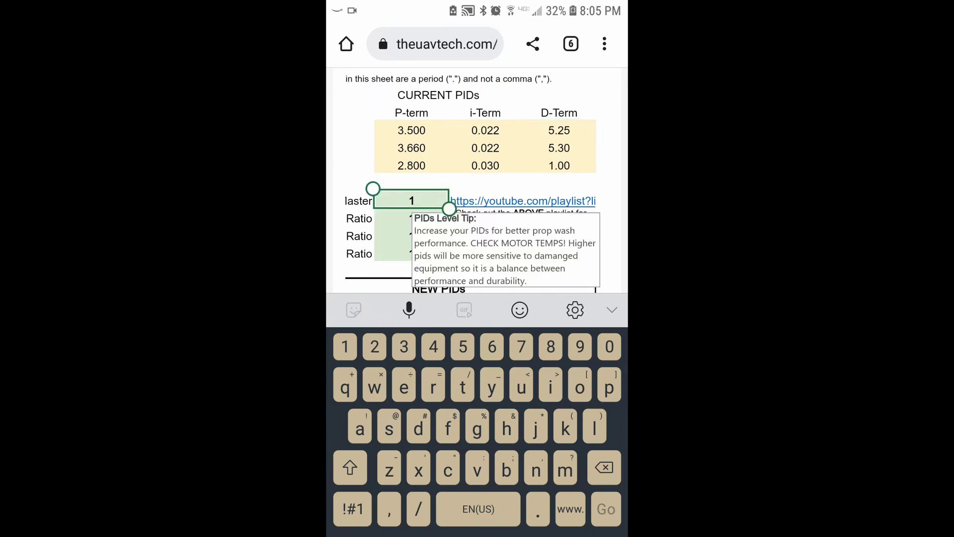
{"action": "type", "text": "1.5"}
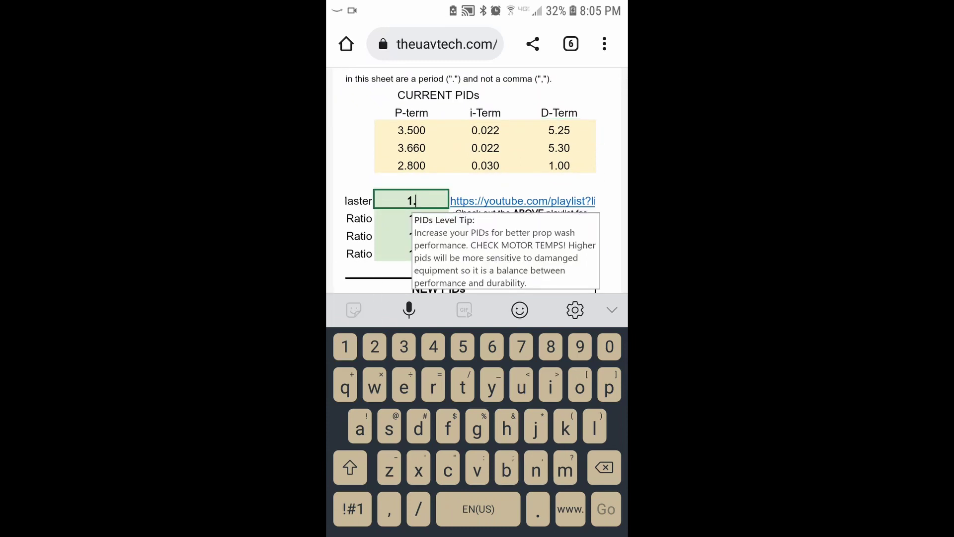
{"action": "key", "text": "Return"}
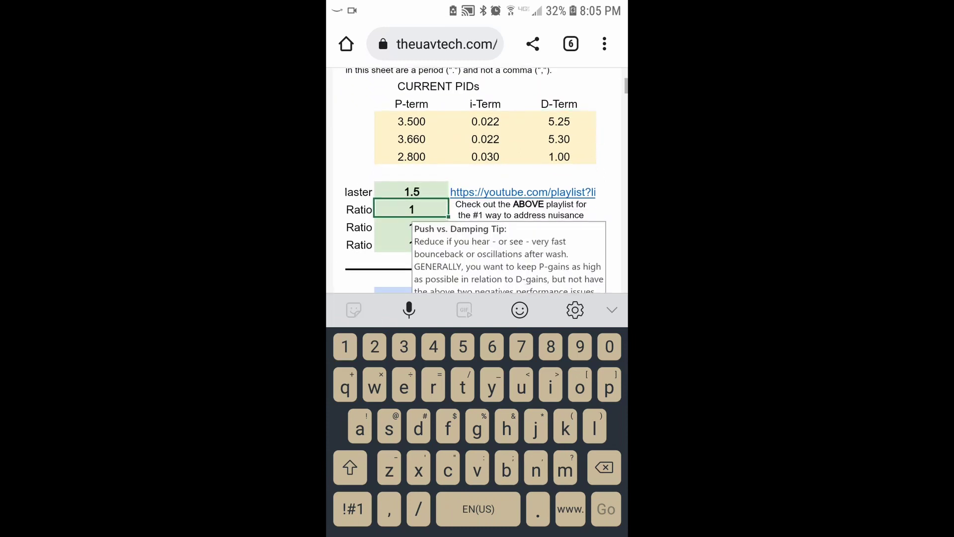
{"action": "type", "text": "2"}
{"action": "key", "text": "Return"}
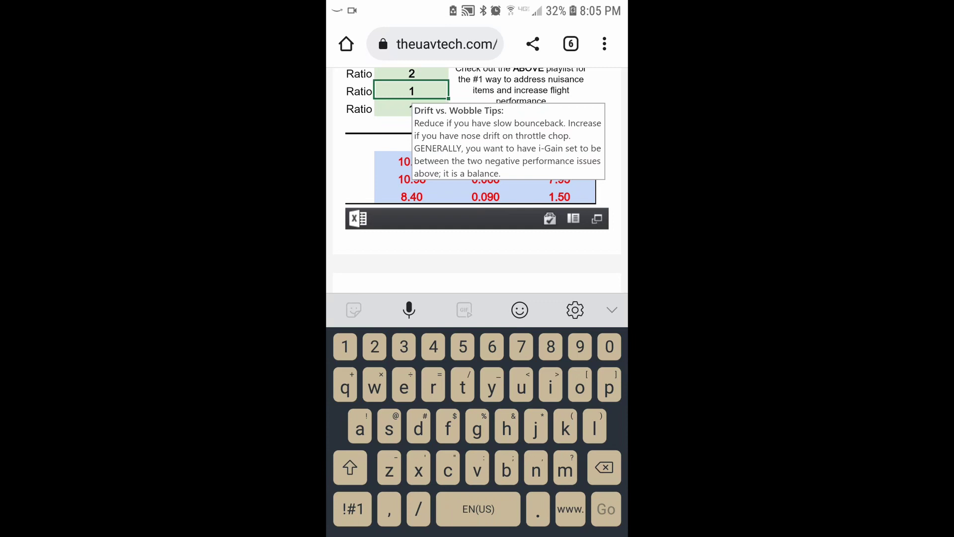
{"action": "left_click", "coordinate": [521, 92]}
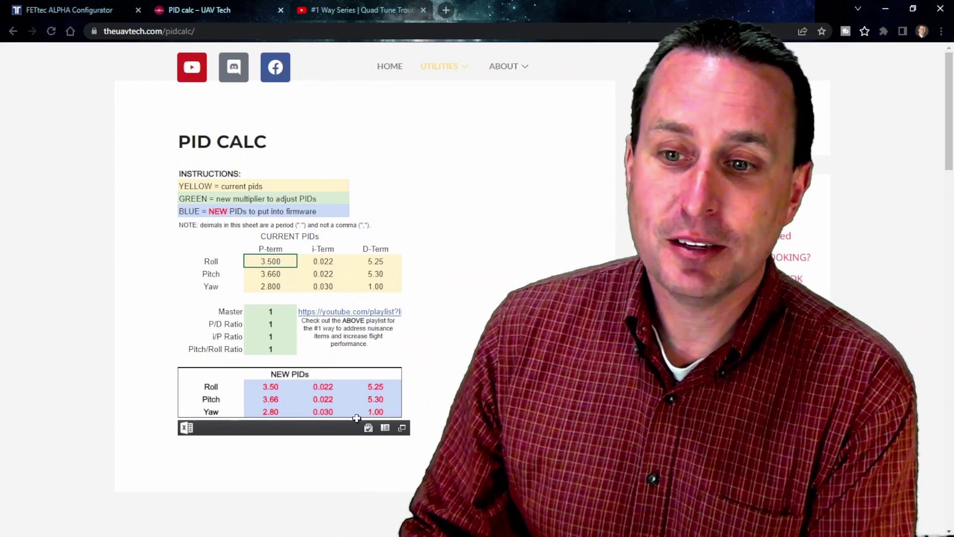
On the desktop calculator, select the new Roll P-term cell reading 3.50
{"action": "left_click", "coordinate": [265, 388]}
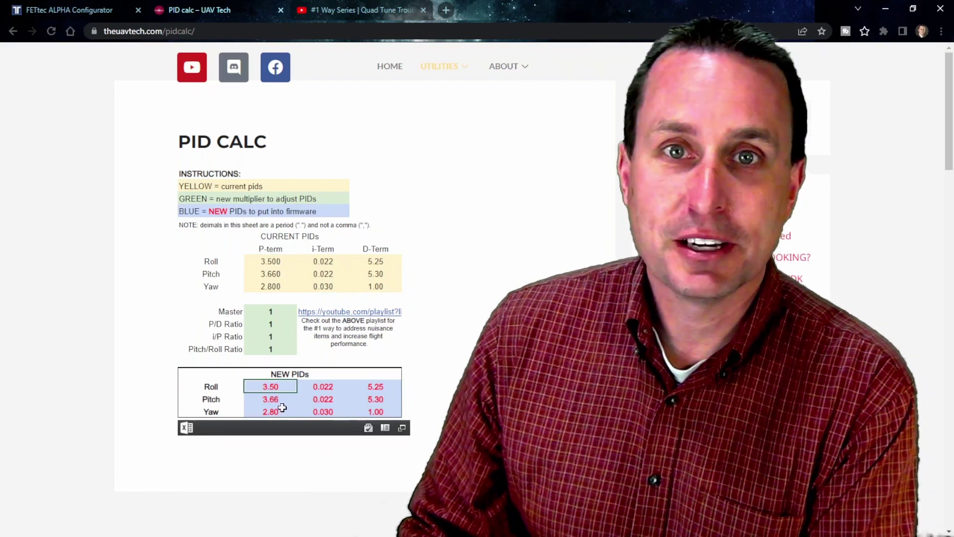